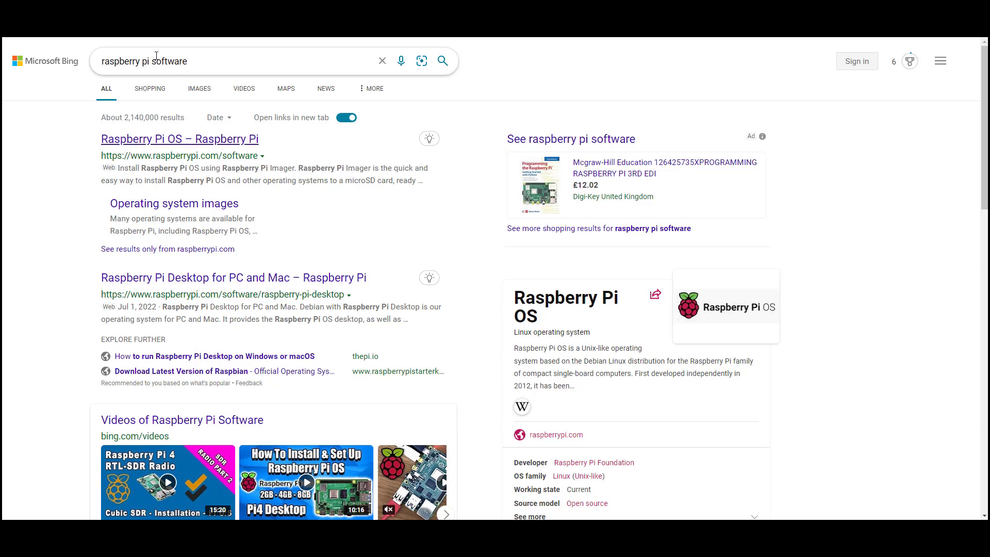
# Step: Open the Raspberry Pi OS page from the search results and find the Raspberry Pi Imager download for Windows
pyautogui.click(205, 146)
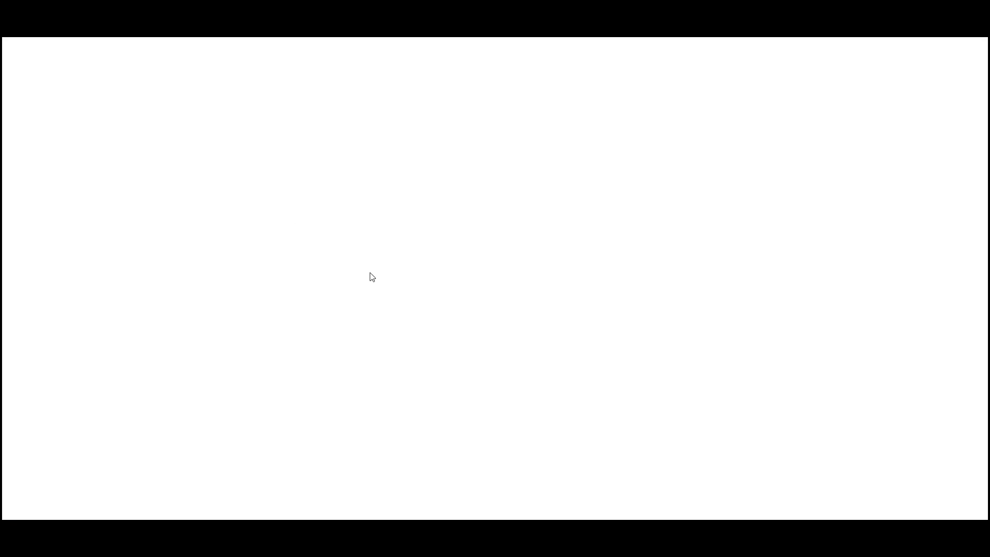
pyautogui.scroll(-2, 393, 338)
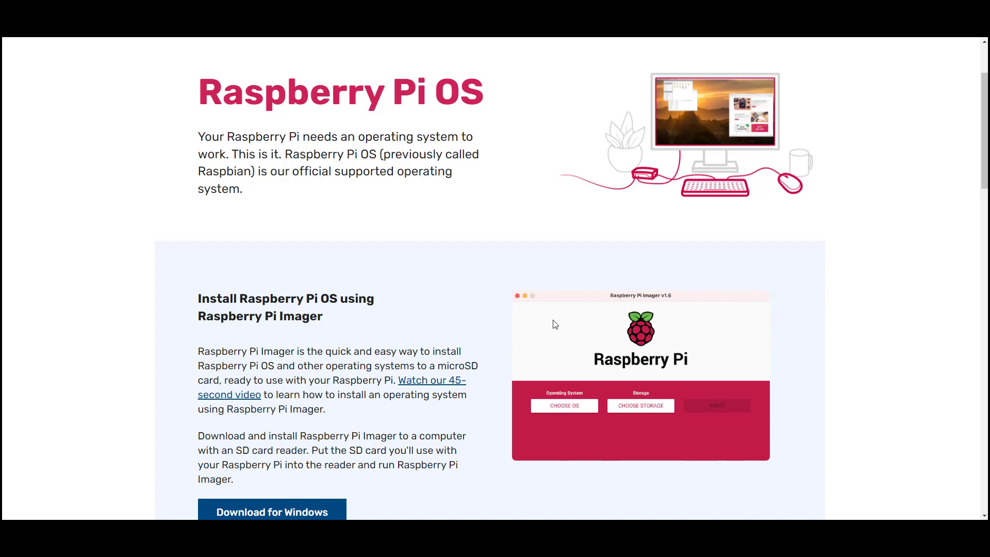
pyautogui.scroll(-3, 643, 339)
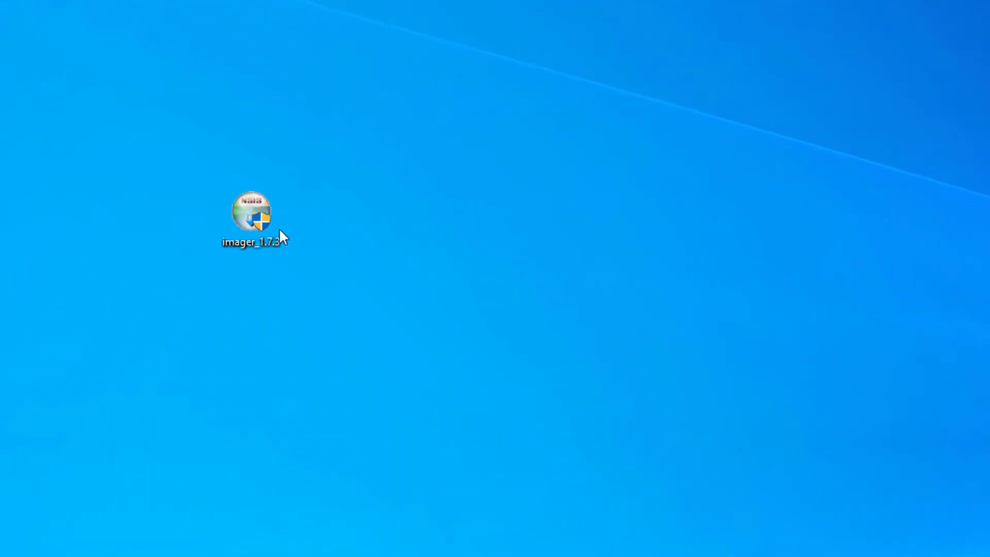
# Step: Run the imager_1.7.3 installer from the desktop
pyautogui.click(242, 189)
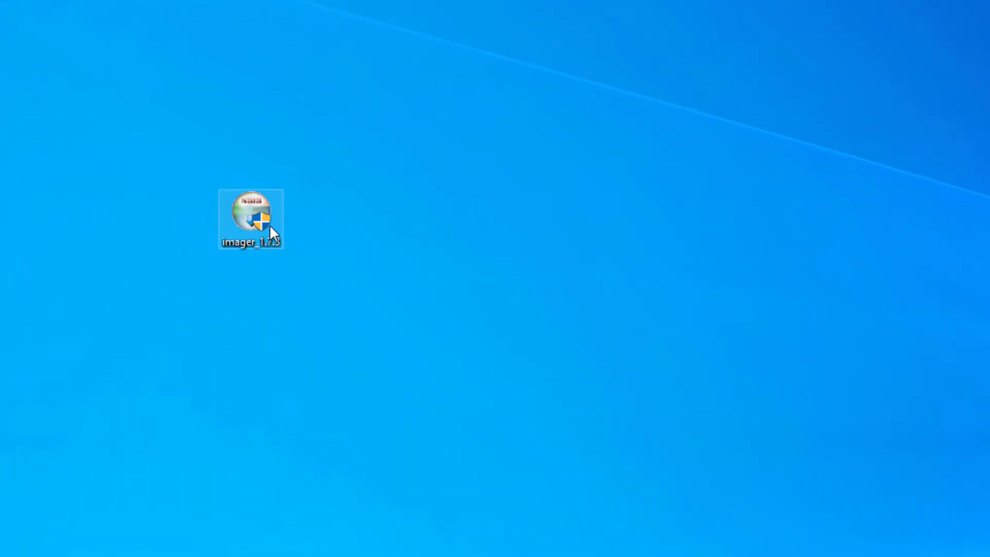
pyautogui.doubleClick(245, 210)
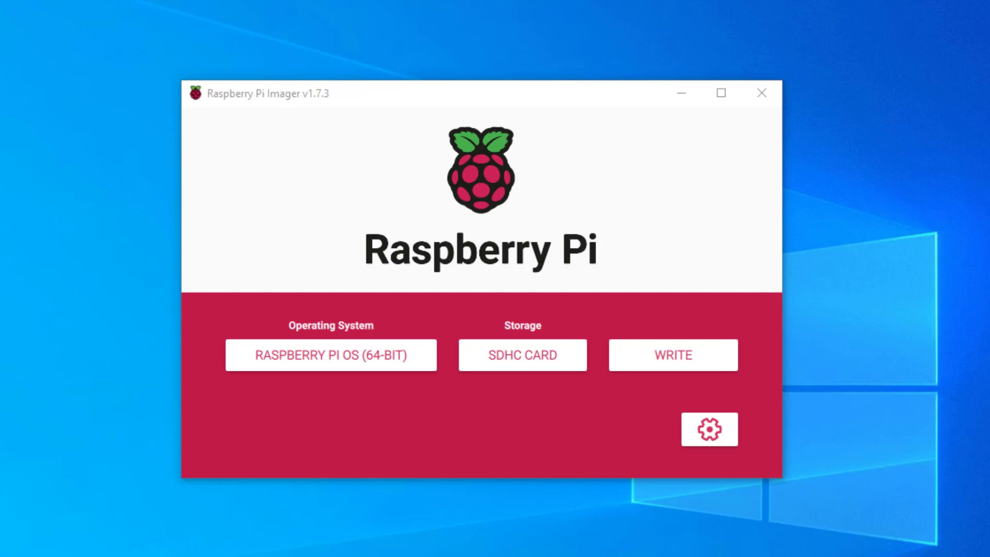
# Step: Choose Raspberry Pi OS (64-bit) as the operating system and the 32.2 GB SDHC card as the storage
pyautogui.click(363, 356)
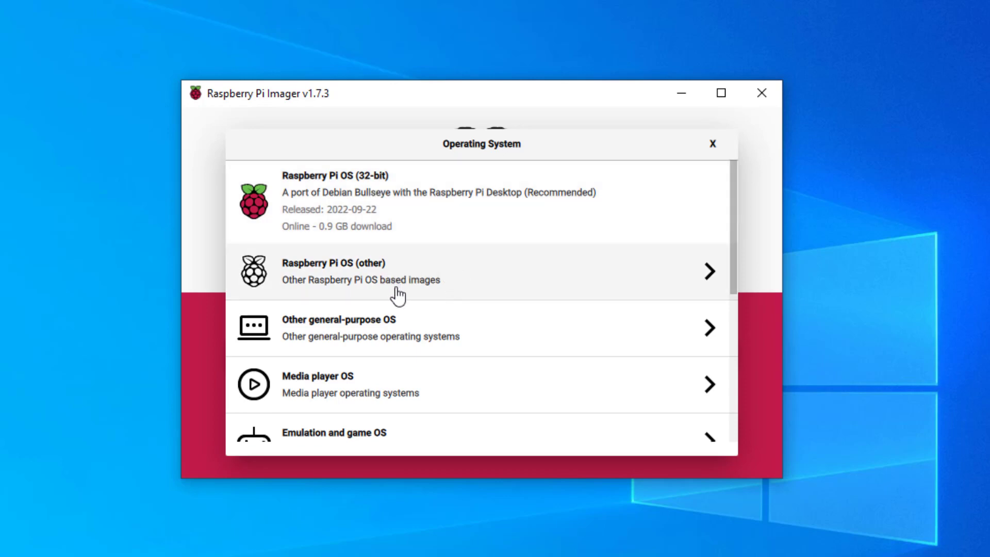
pyautogui.click(399, 288)
pyautogui.scroll(-5, 448, 405)
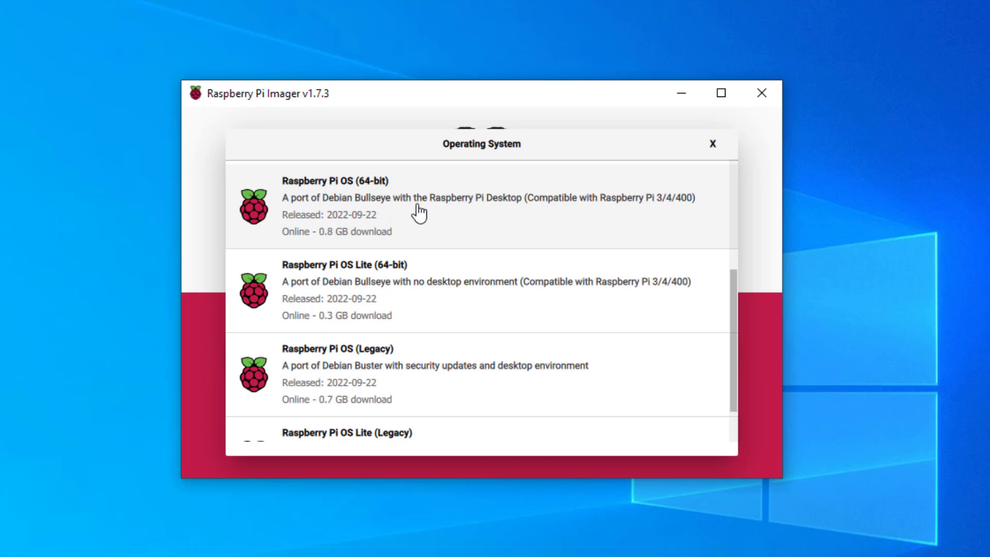
pyautogui.click(405, 214)
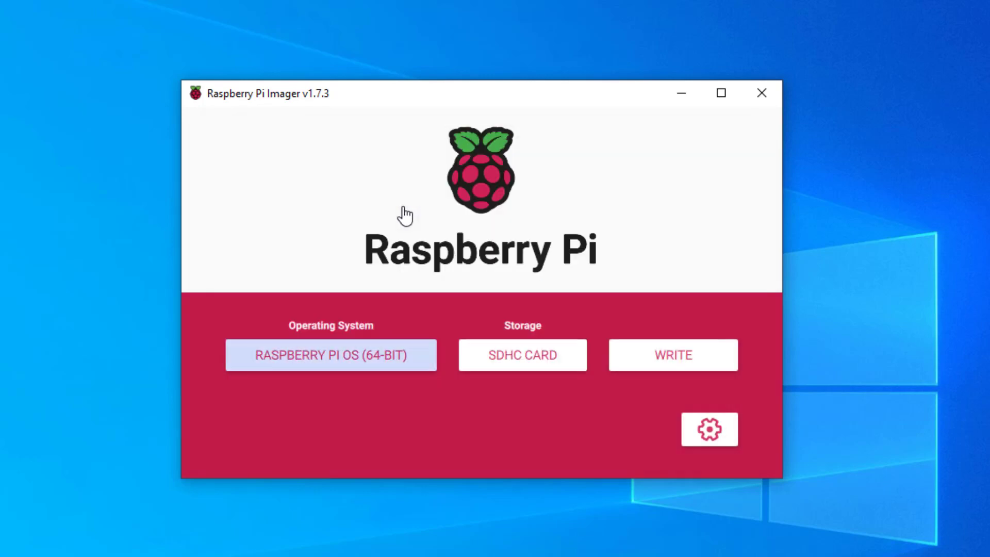
pyautogui.click(536, 369)
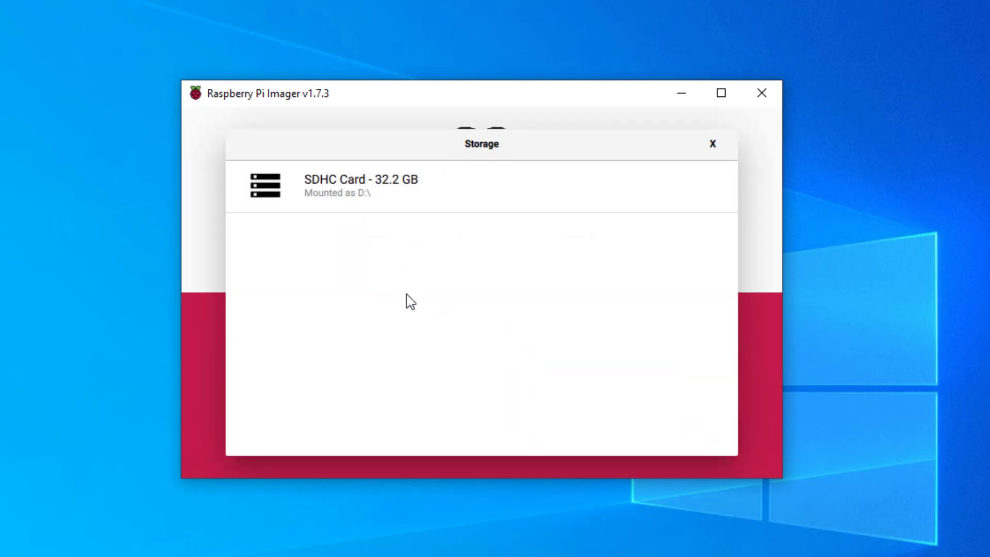
pyautogui.click(317, 192)
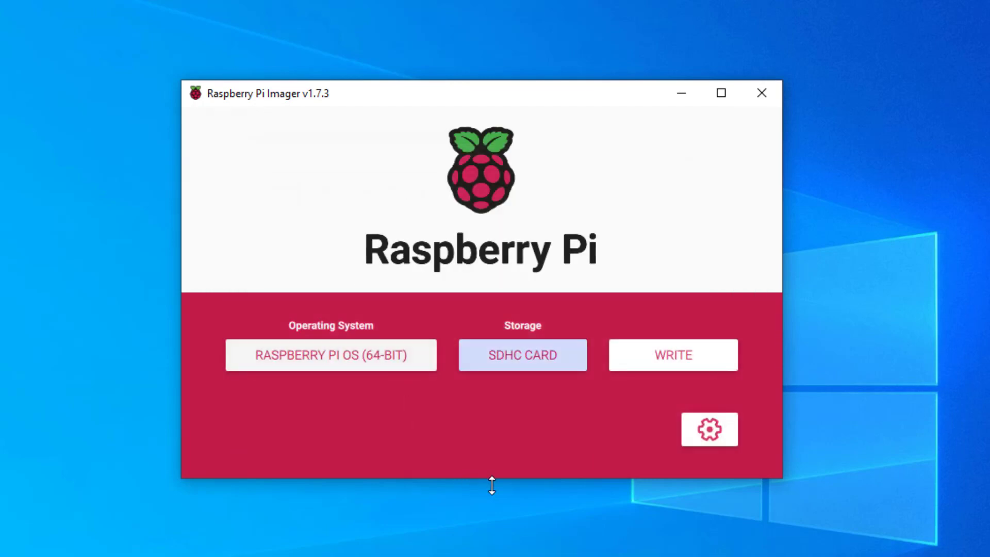
# Step: Review the hostname, SSH, username and password, and wireless LAN settings in the advanced options, and save them
pyautogui.click(711, 428)
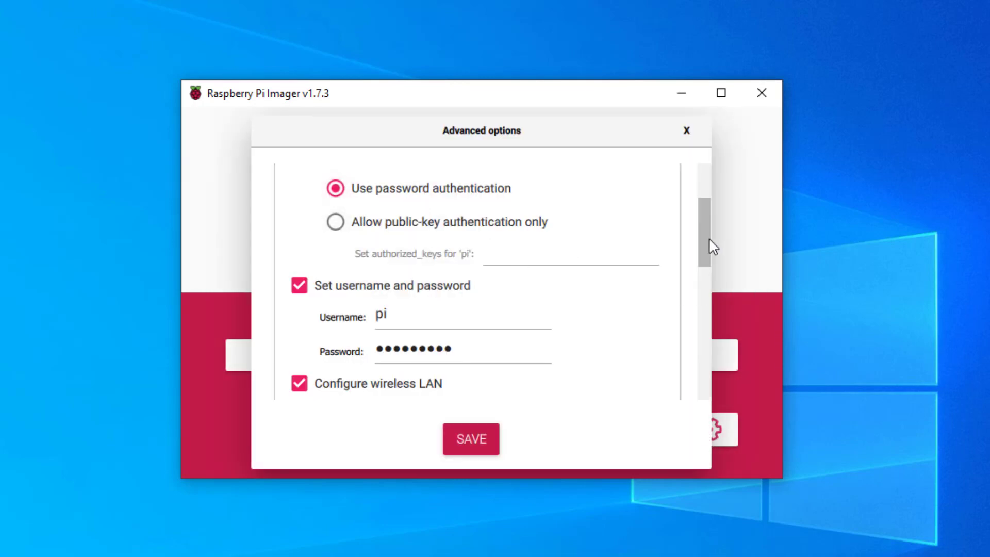
pyautogui.moveTo(710, 246); pyautogui.dragTo(710, 194)
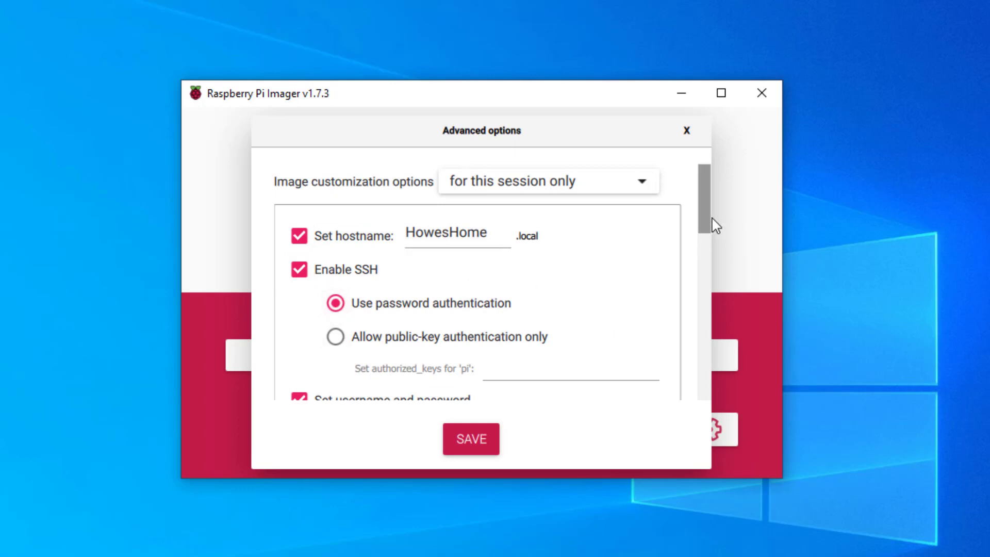
pyautogui.scroll(-2, 710, 230)
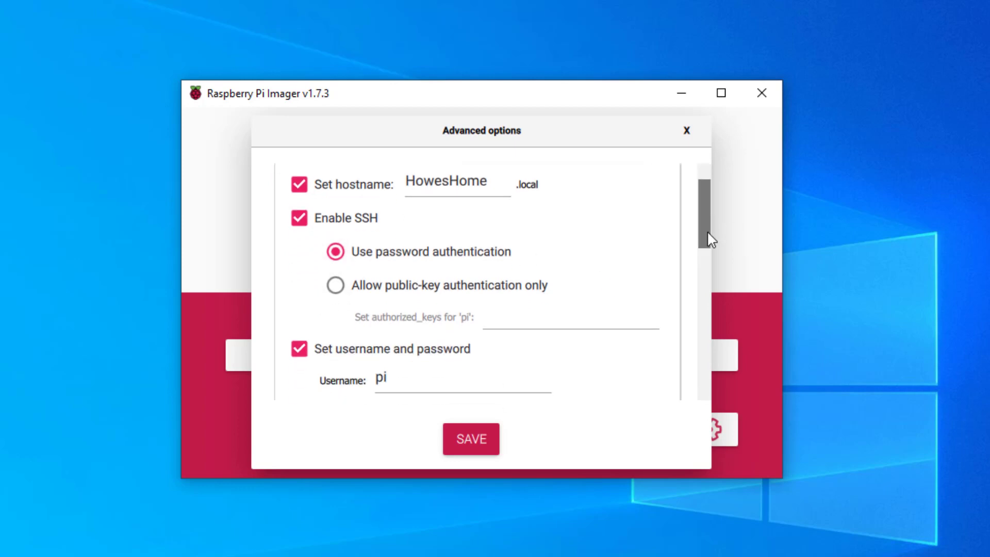
pyautogui.moveTo(704, 236); pyautogui.dragTo(712, 265)
pyautogui.click(405, 349)
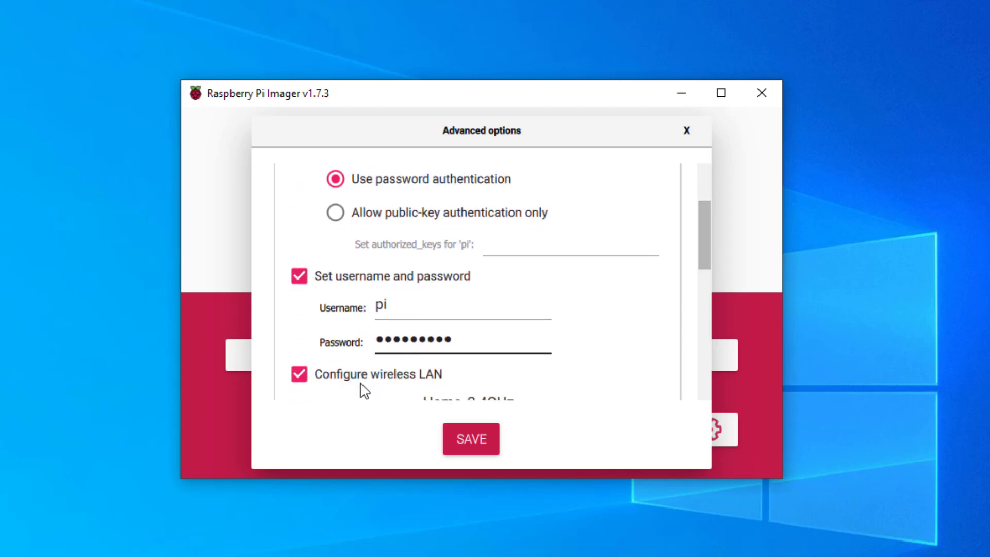
pyautogui.press('Tab')
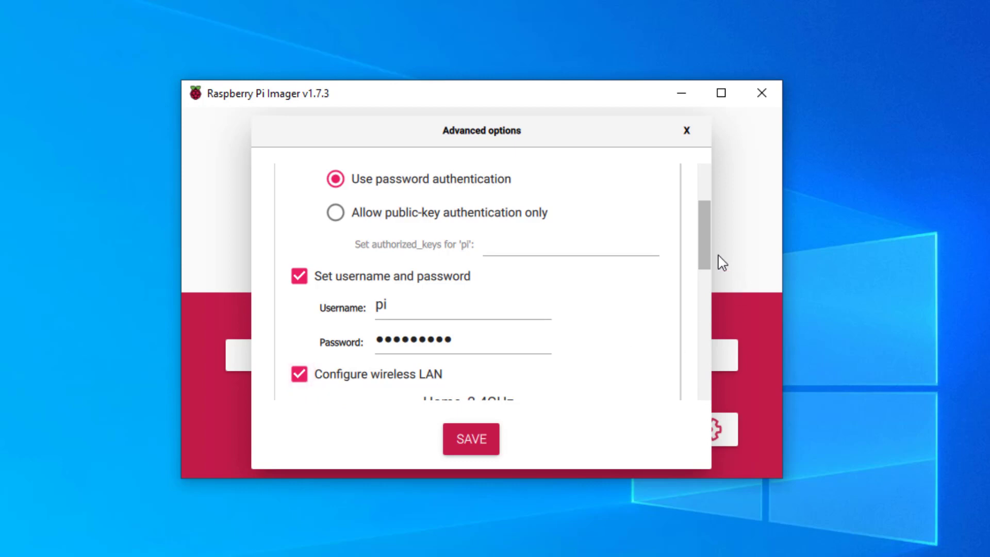
pyautogui.moveTo(702, 254); pyautogui.dragTo(670, 291)
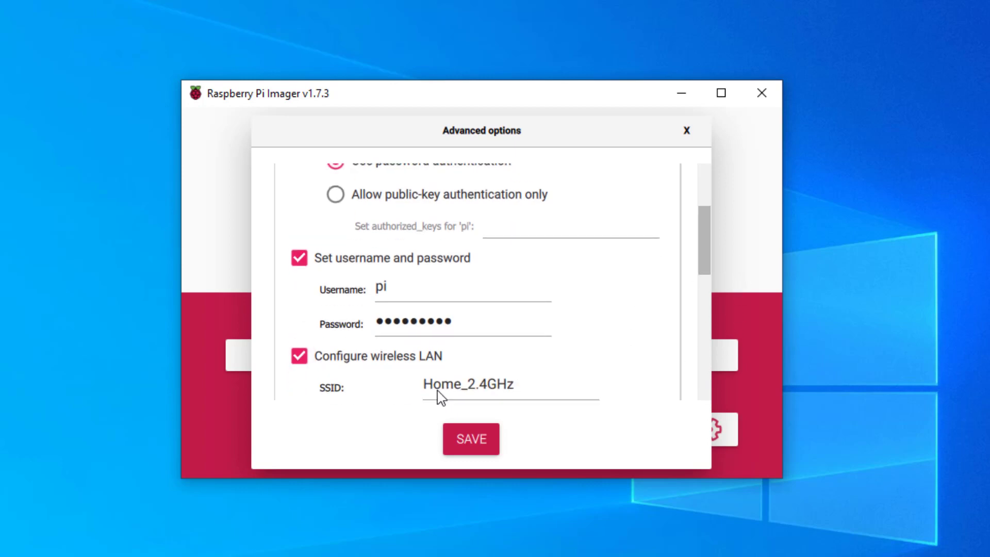
pyautogui.click(446, 388)
pyautogui.click(466, 452)
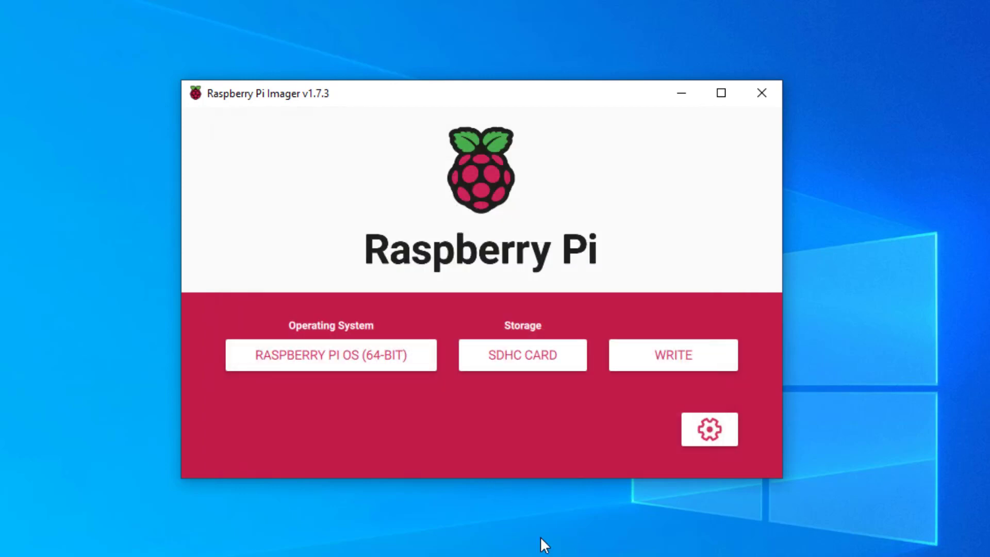
# Step: Try to write Raspberry Pi OS (64-bit) to the SDHC card, agreeing to erase its existing data
pyautogui.click(685, 363)
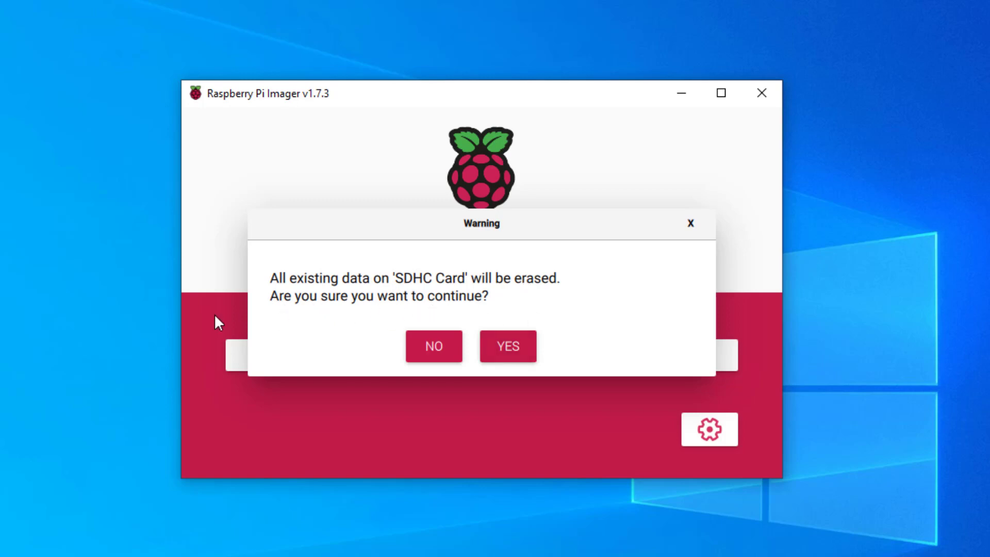
pyautogui.click(514, 344)
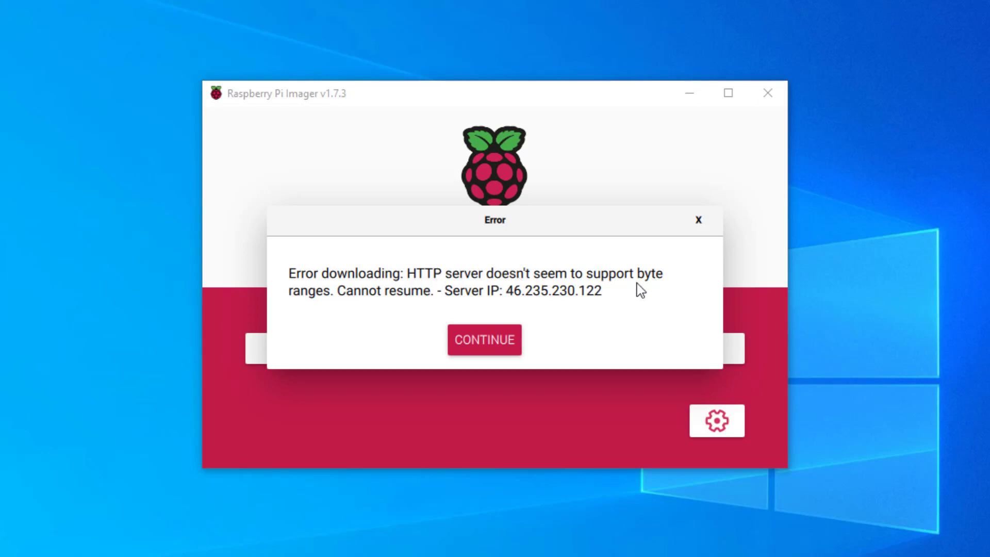
pyautogui.click(479, 342)
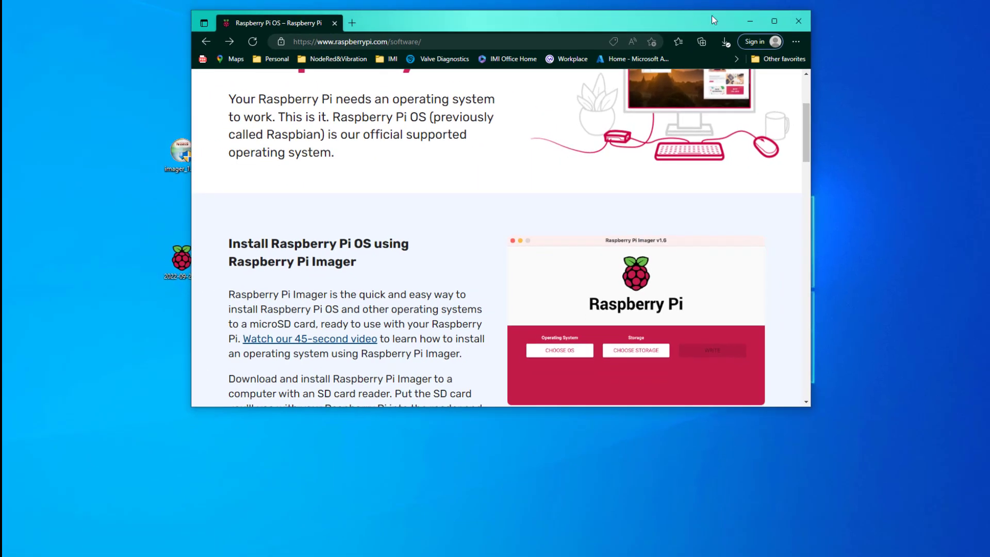
# Step: Switch to the browser and open all download options for manually installing an operating system image
pyautogui.click(774, 21)
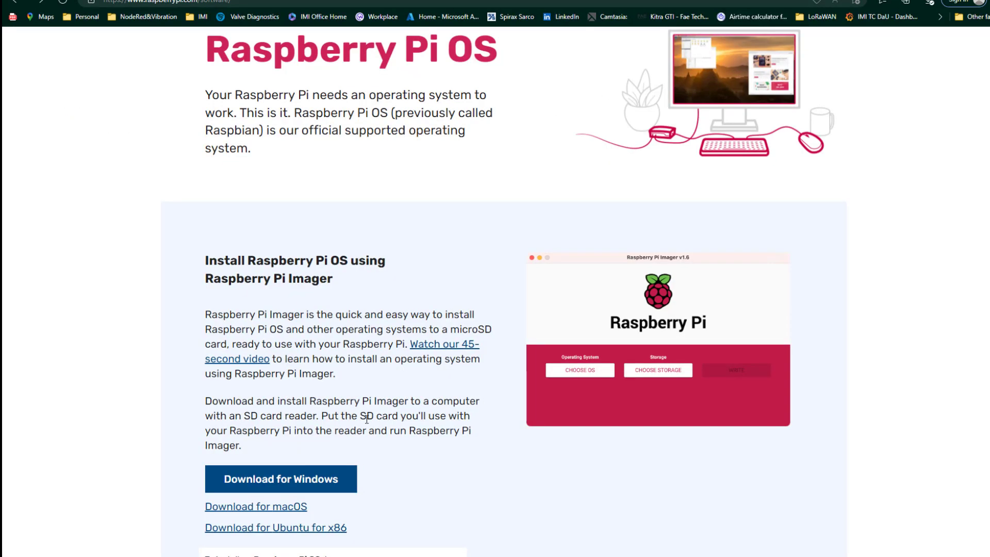
pyautogui.scroll(-10, 372, 401)
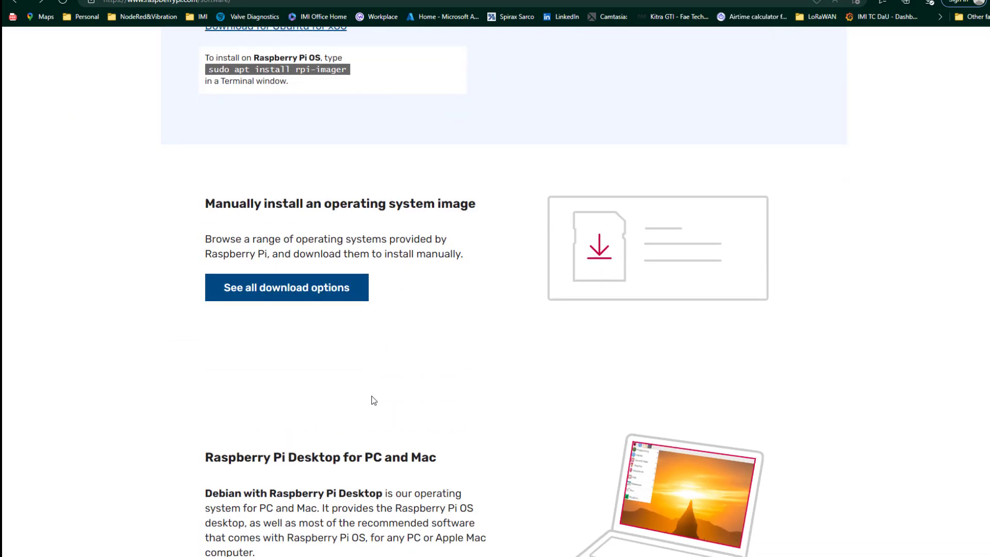
pyautogui.scroll(13, 374, 401)
pyautogui.scroll(-5, 298, 331)
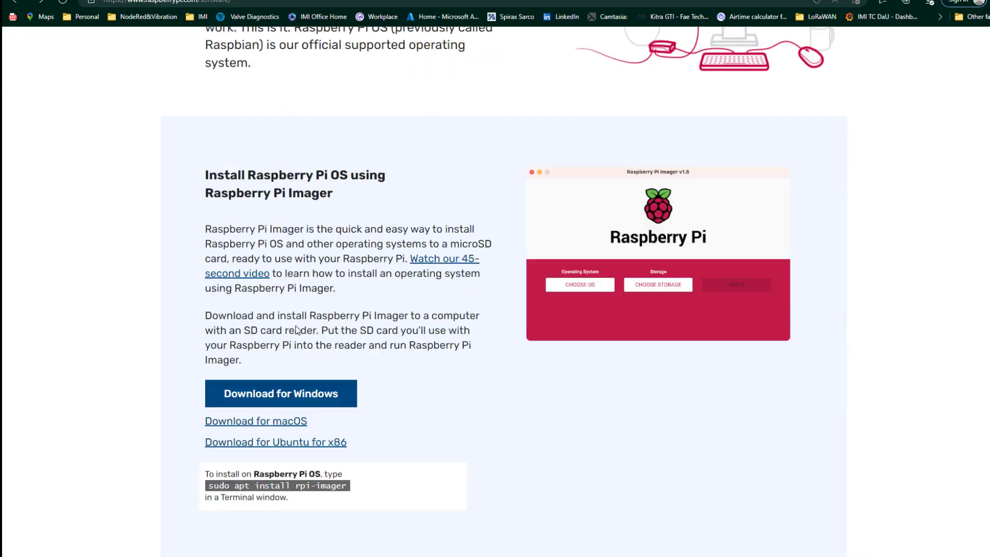
pyautogui.scroll(-7, 297, 331)
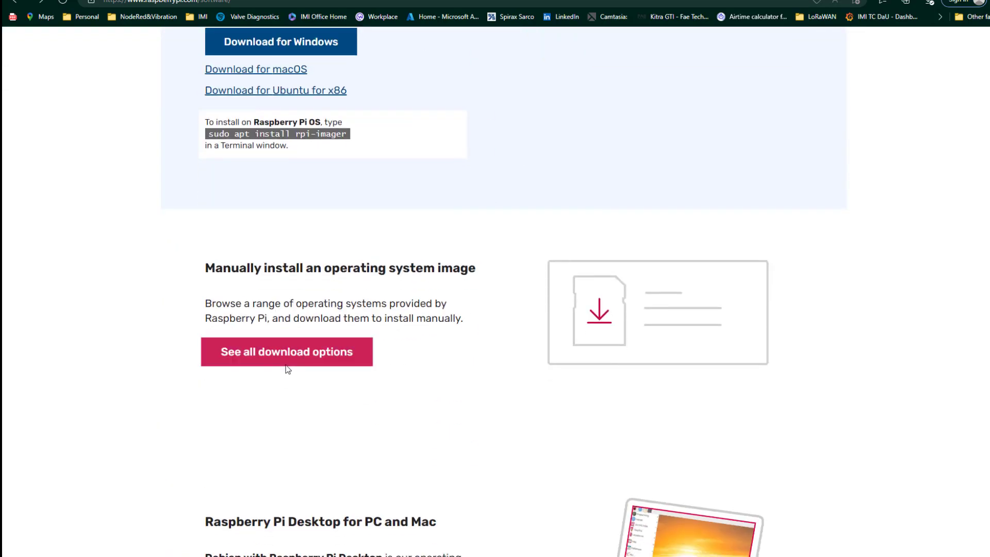
pyautogui.click(295, 353)
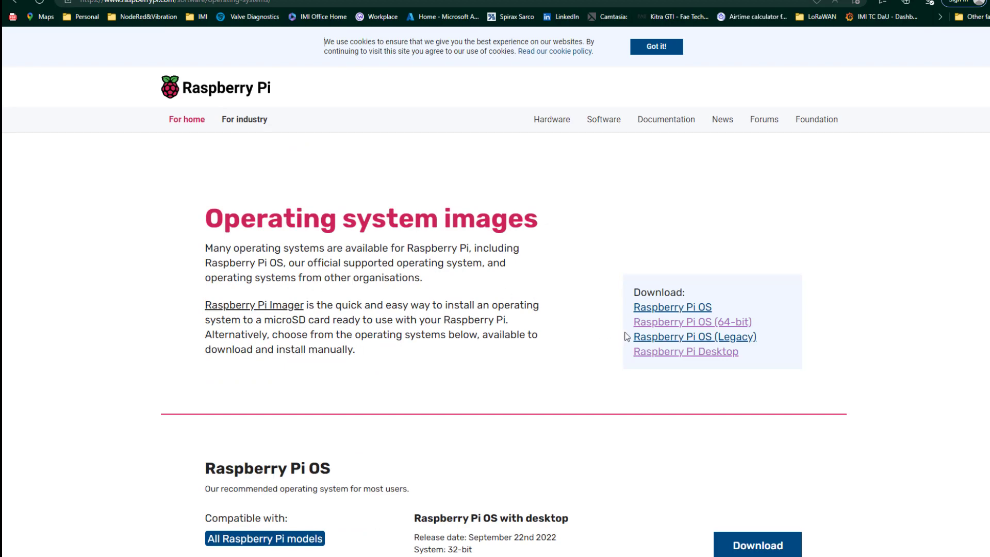
# Step: Go to the Raspberry Pi OS (64-bit) downloads on the operating system images page
pyautogui.click(709, 325)
pyautogui.scroll(-3, 462, 475)
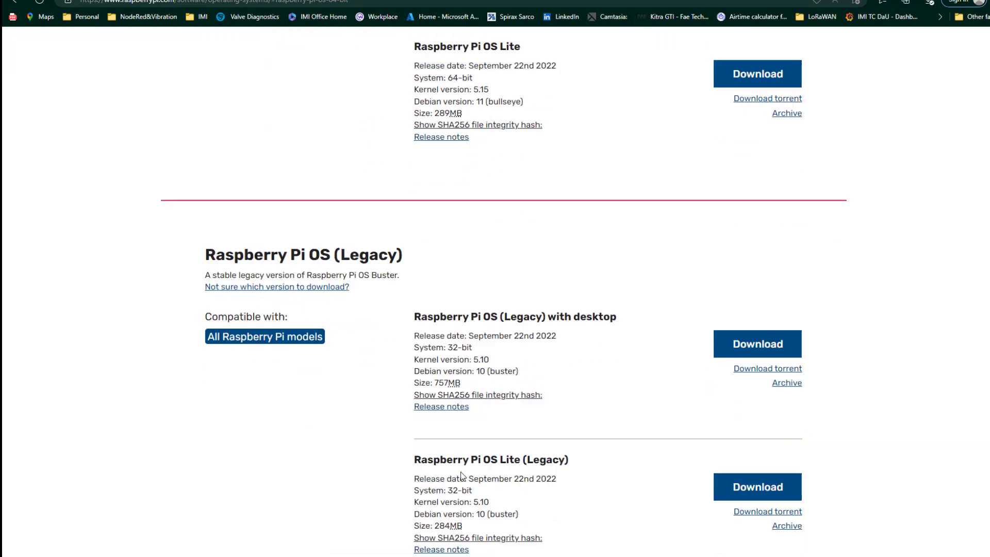
pyautogui.scroll(5, 462, 475)
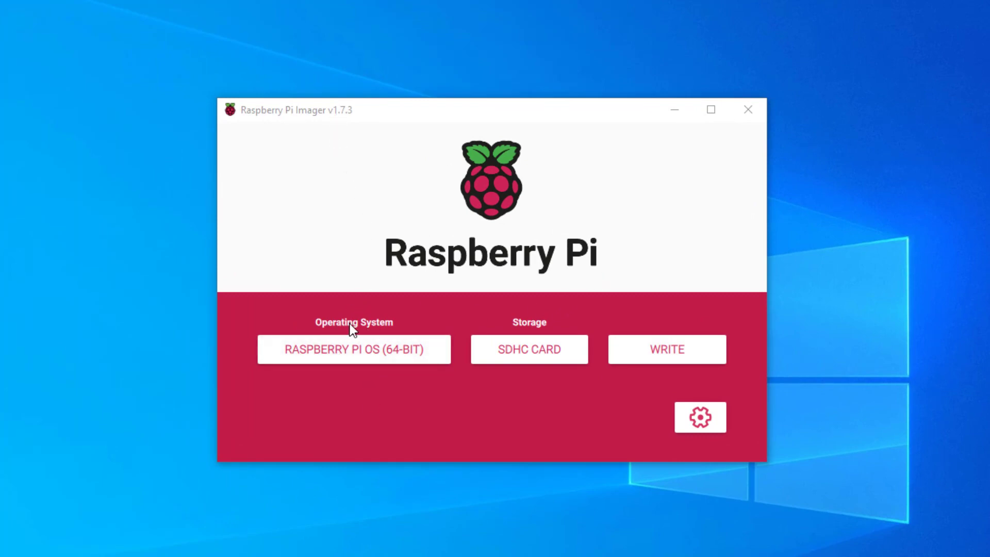
# Step: In Raspberry Pi Imager, choose the custom image 2022-09-22-raspios-bullseye-arm64.img.xz from the Downloads folder as the operating system
pyautogui.click(345, 346)
pyautogui.scroll(-5, 344, 347)
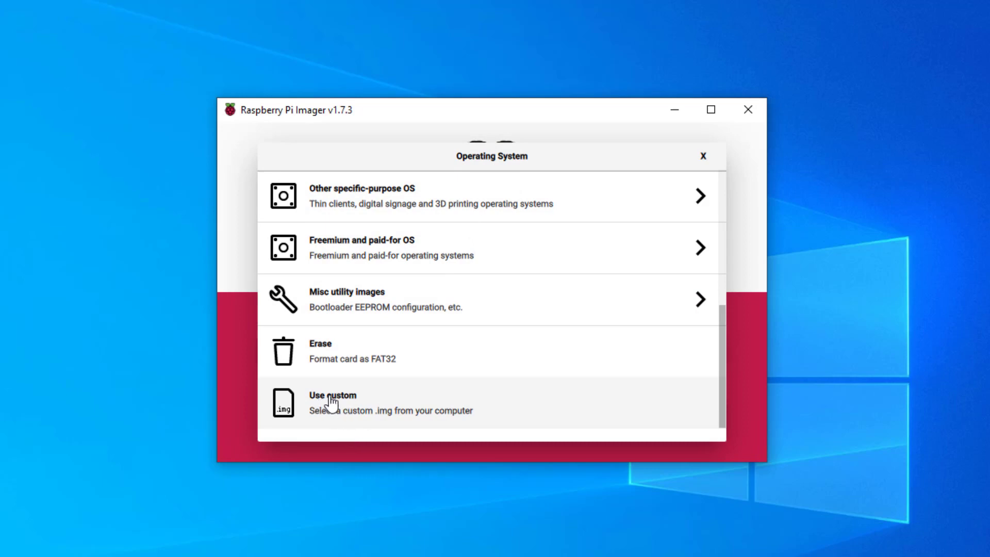
pyautogui.scroll(5, 356, 376)
pyautogui.scroll(-2, 355, 374)
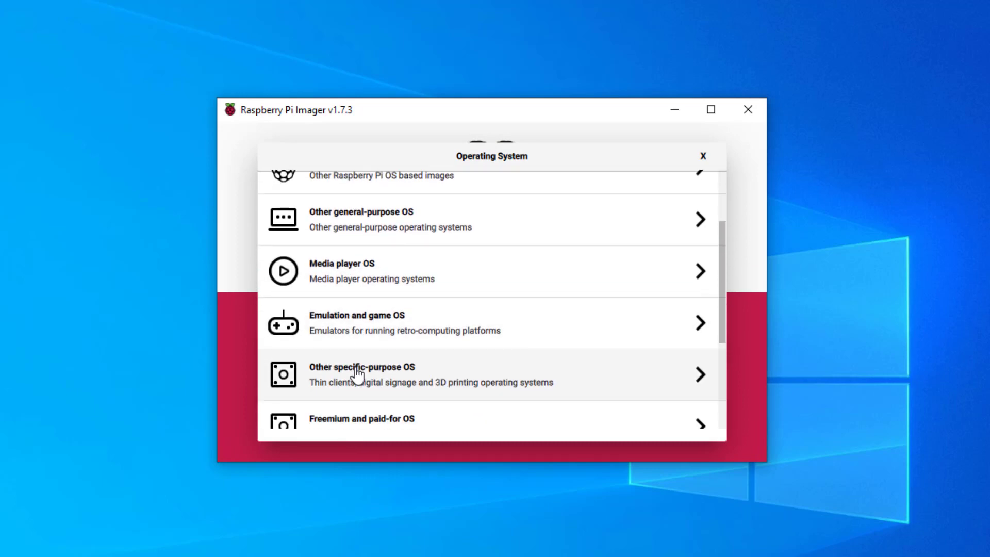
pyautogui.scroll(-3, 357, 374)
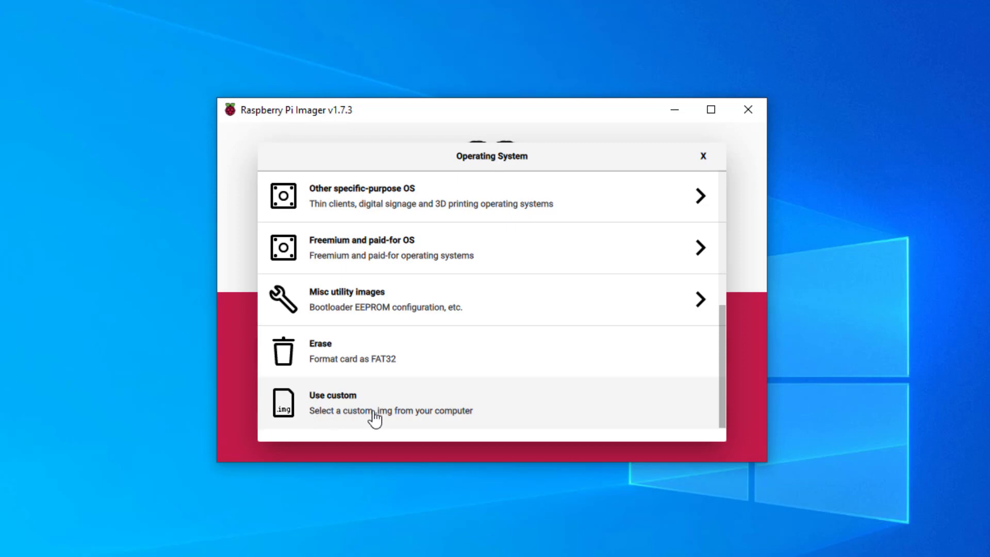
pyautogui.click(348, 411)
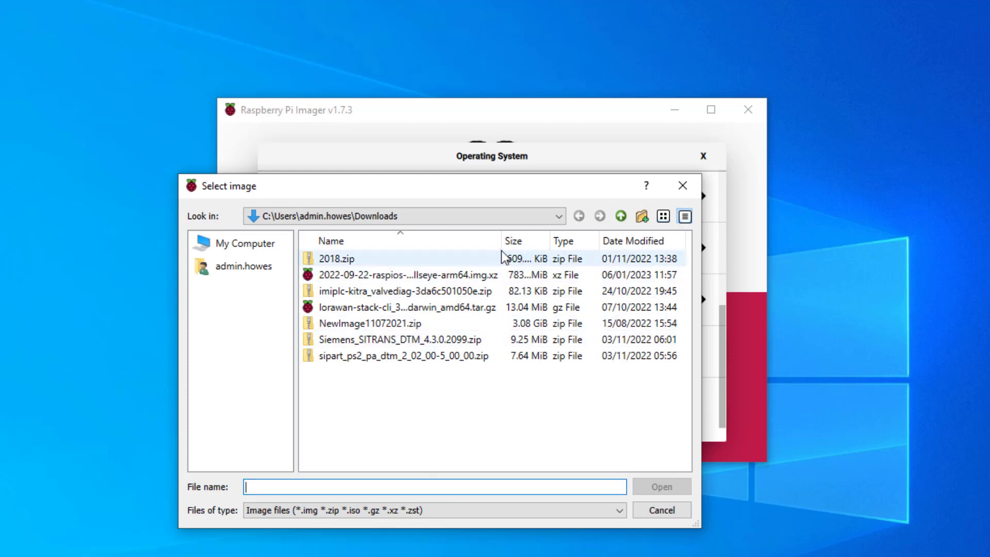
pyautogui.moveTo(502, 241); pyautogui.dragTo(573, 241)
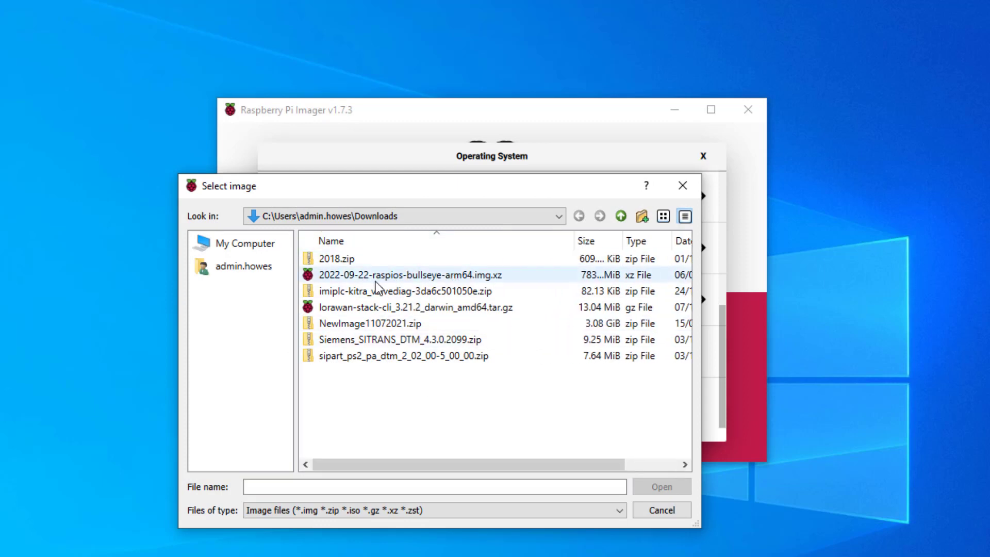
pyautogui.click(388, 276)
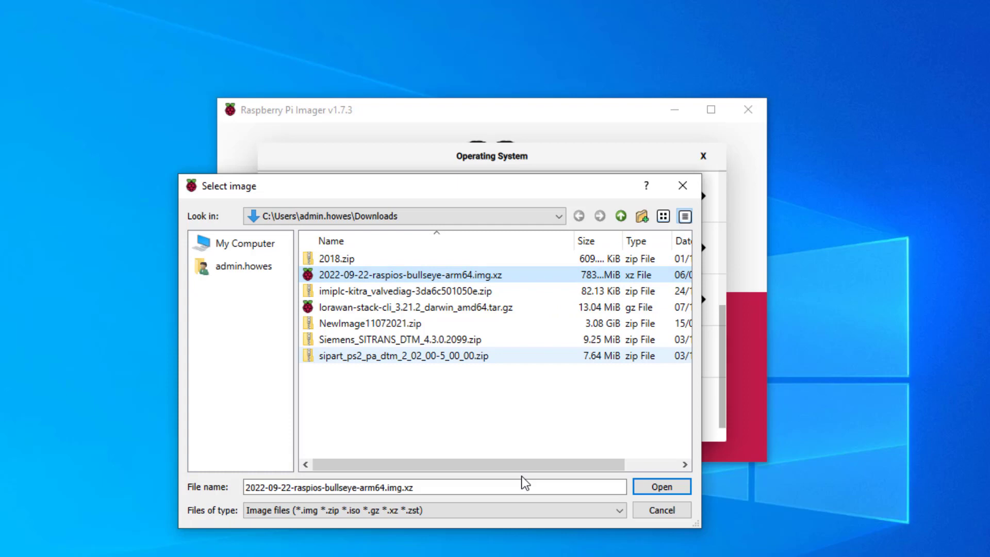
pyautogui.click(655, 487)
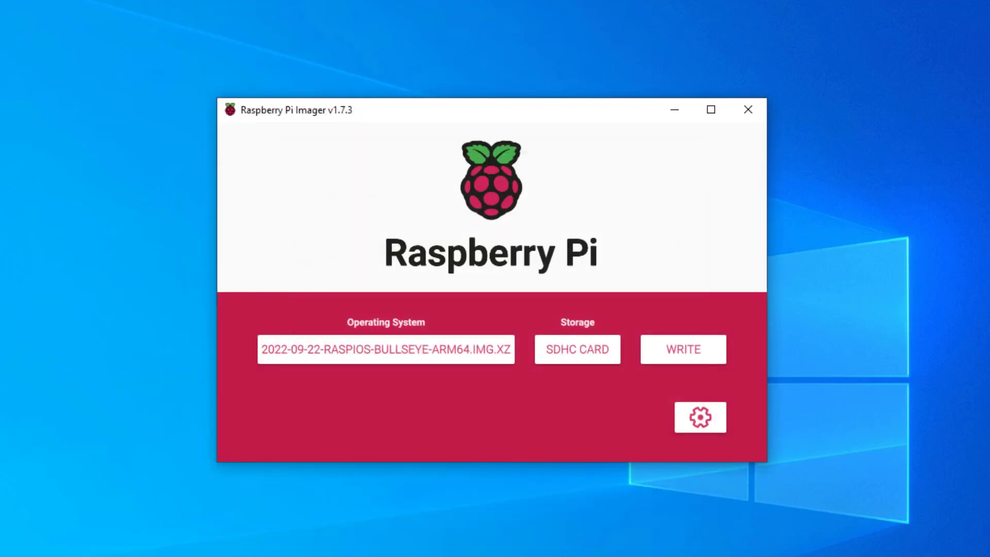
# Step: Select the 32.2 GB SDHC card as the storage device, and review and save the advanced image customization options
pyautogui.click(572, 360)
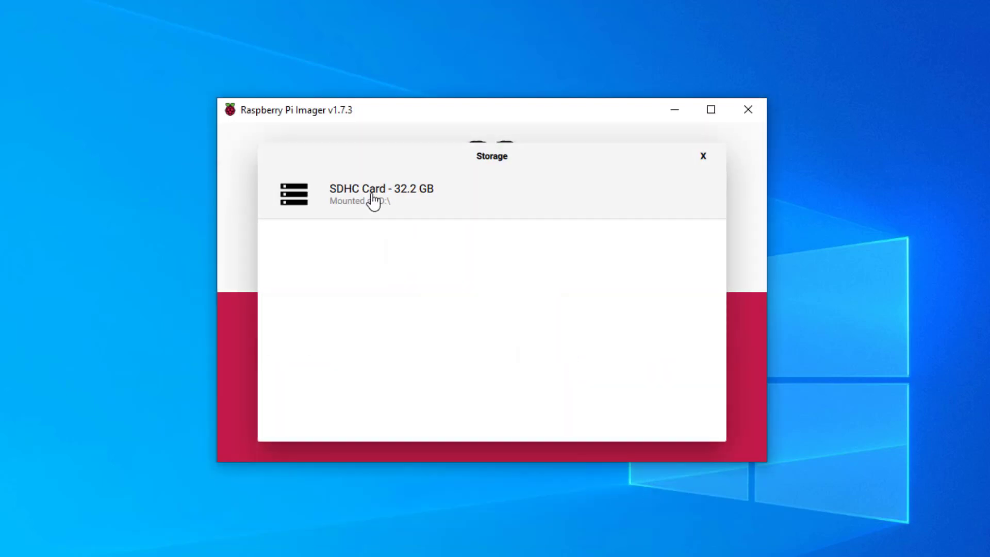
pyautogui.click(373, 201)
pyautogui.click(701, 417)
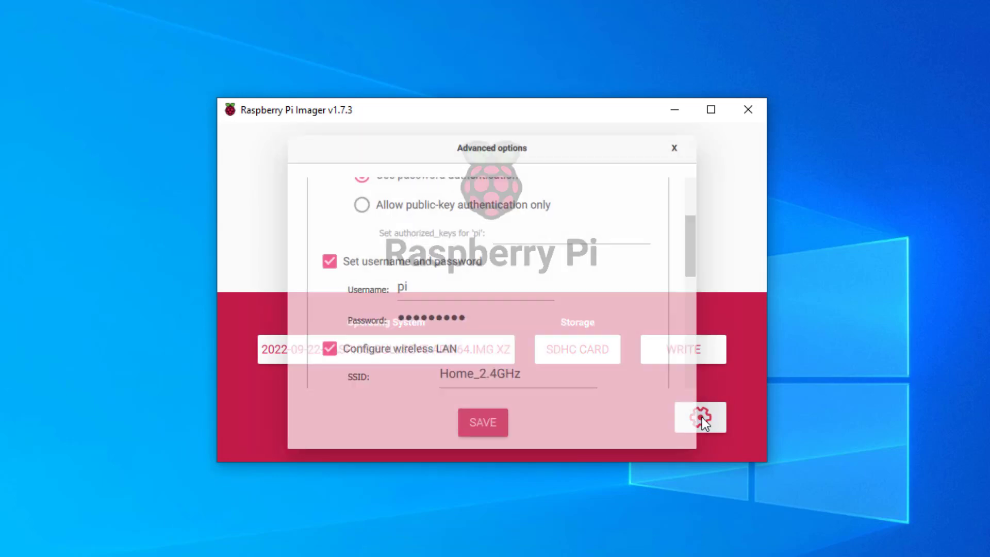
pyautogui.moveTo(697, 258); pyautogui.dragTo(642, 225)
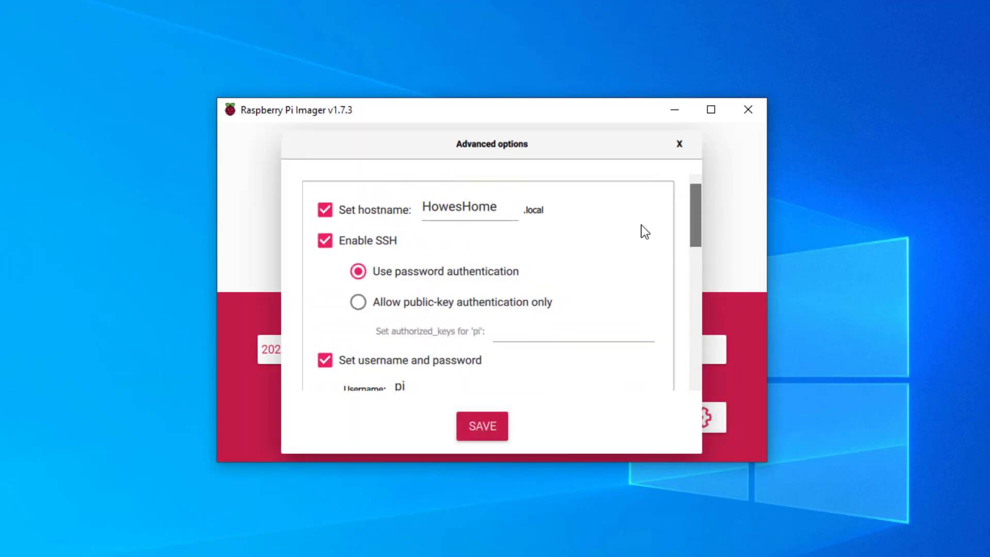
pyautogui.scroll(1, 642, 224)
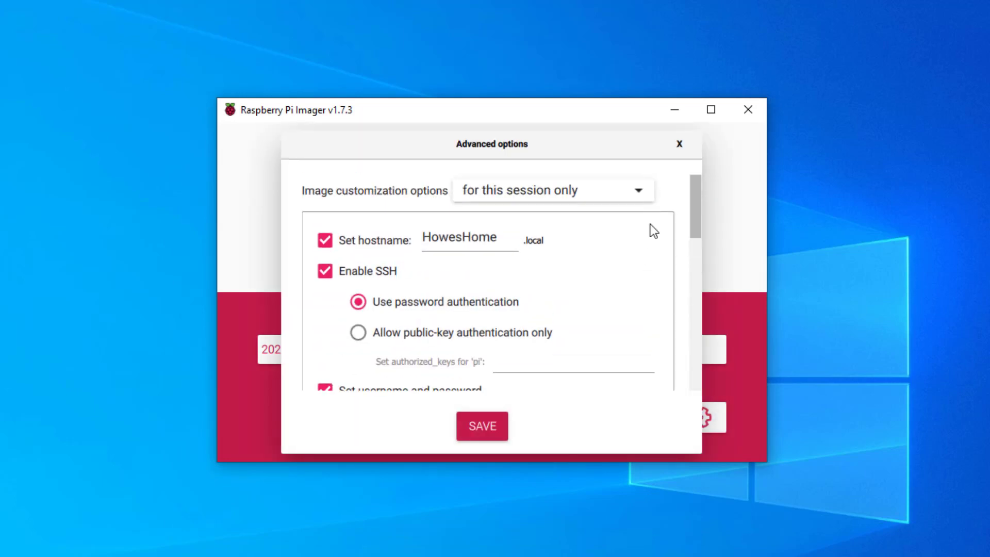
pyautogui.click(486, 421)
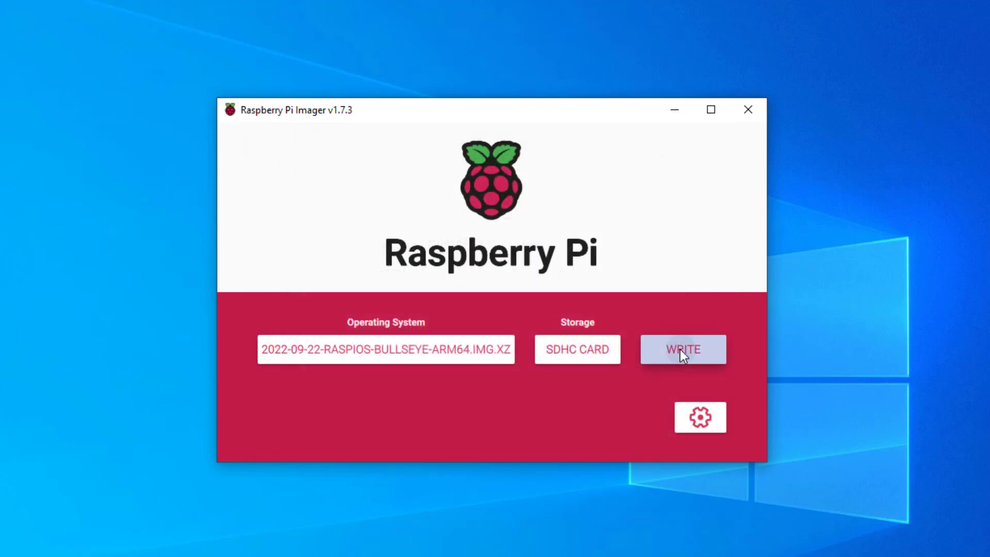
# Step: Start writing the custom Raspberry Pi OS image to the SDHC card, agreeing to erase its existing data
pyautogui.click(679, 349)
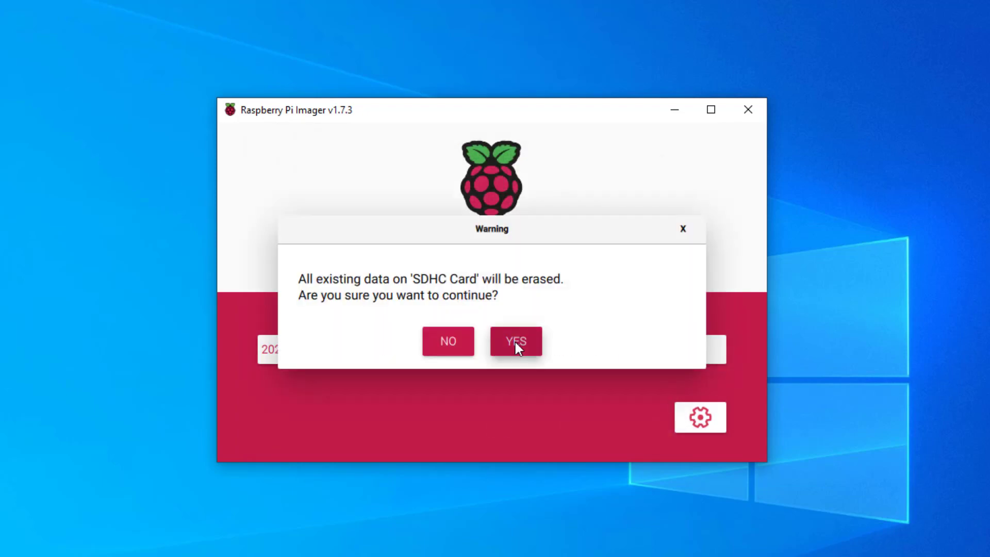
pyautogui.click(515, 342)
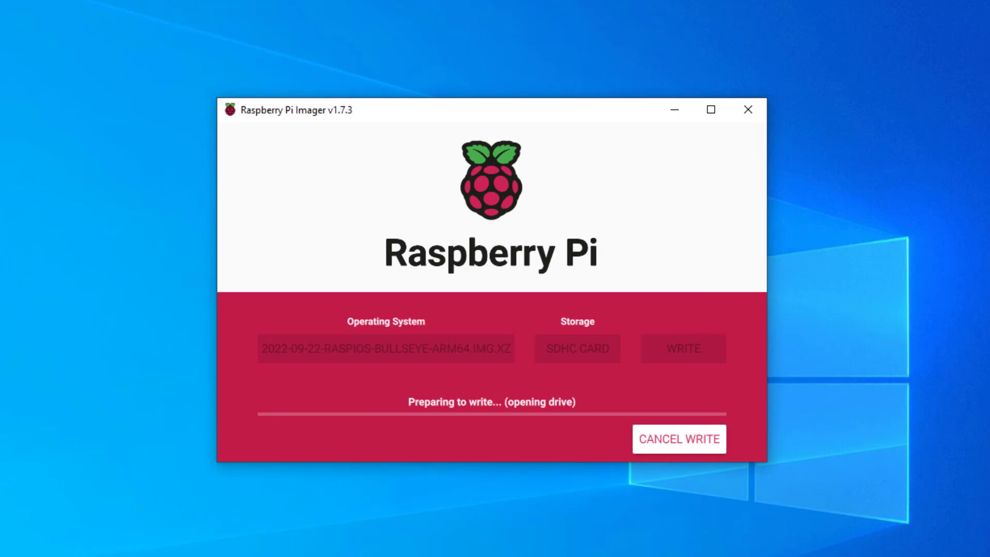